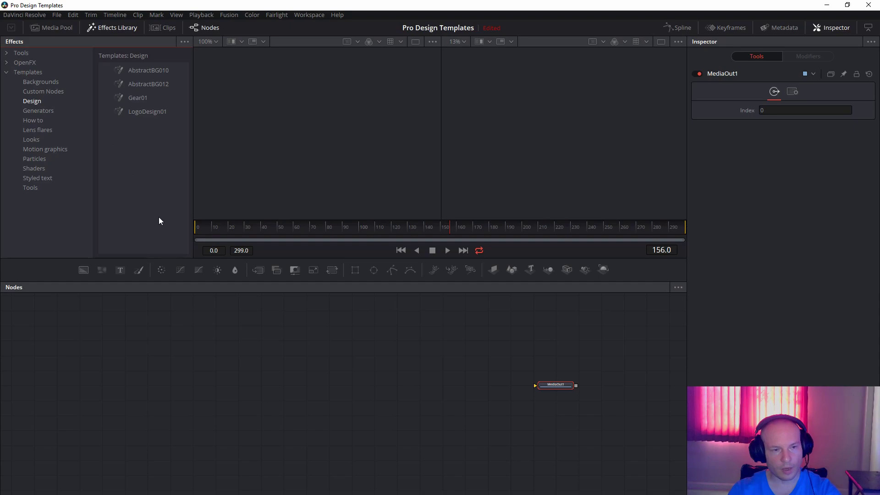
Add the LogoDesign01 template to the node graph, connect it to MediaOut1, and show MediaOut1 in the second viewer
{"action": "left_click_drag", "start_coordinate": [197, 242], "coordinate": [565, 388]}
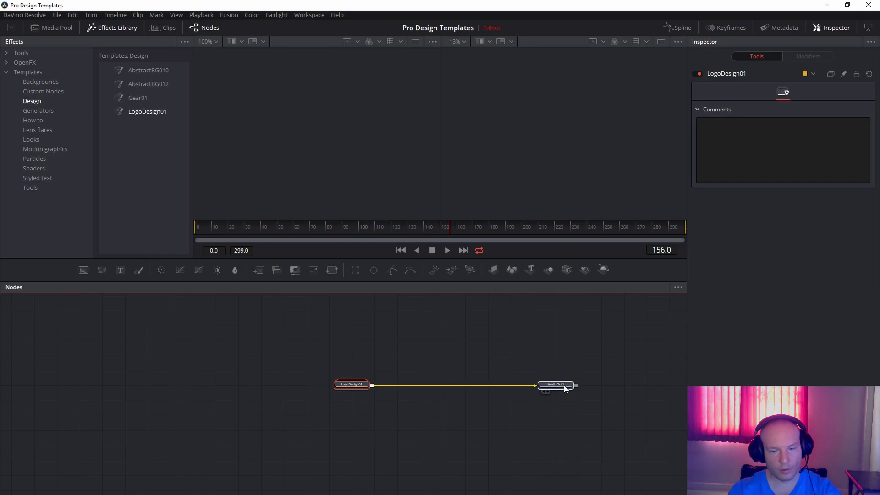
{"action": "left_click", "coordinate": [565, 389]}
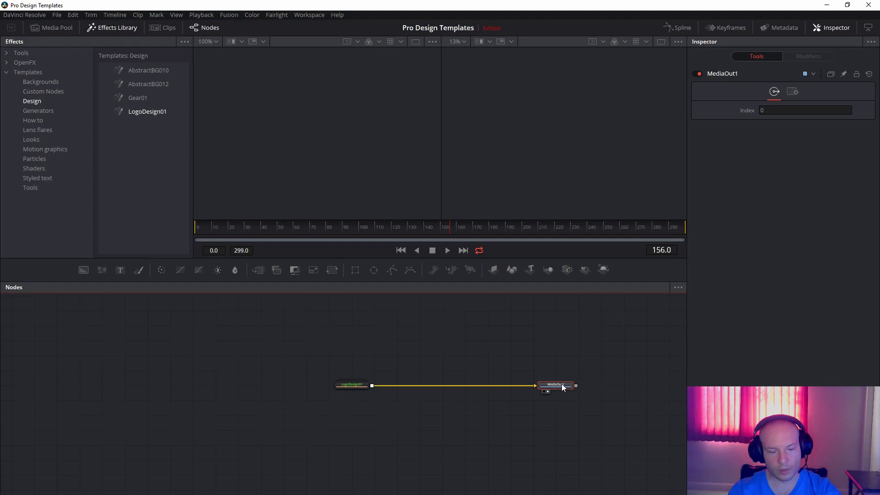
{"action": "mouse_move", "coordinate": [563, 388]}
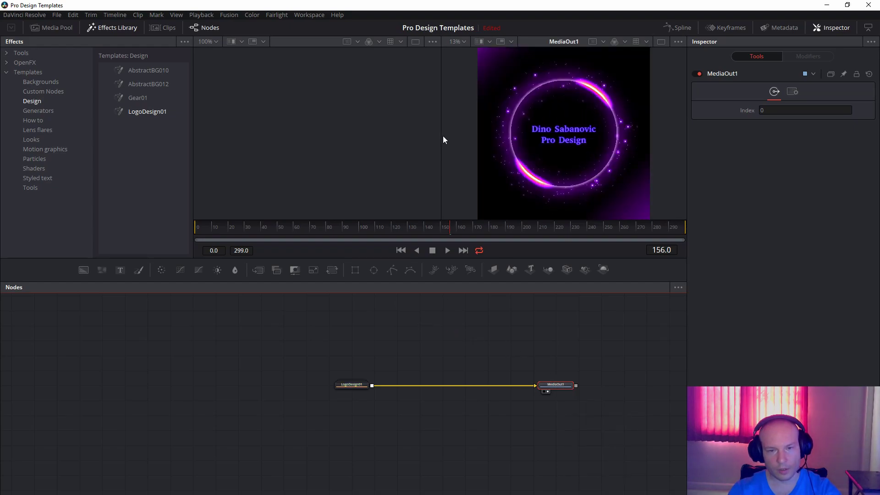
Switch to a single viewer, hide the Effects Library, and enlarge the viewer area
{"action": "left_click", "coordinate": [661, 43]}
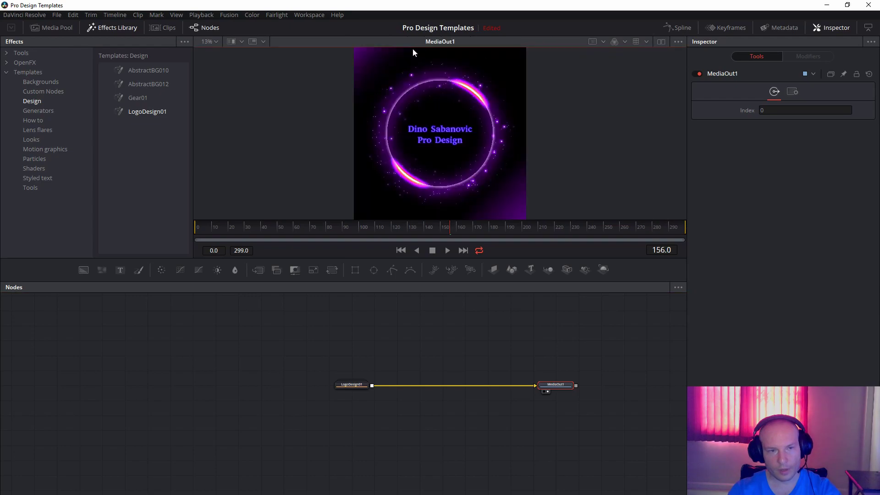
{"action": "left_click", "coordinate": [111, 26]}
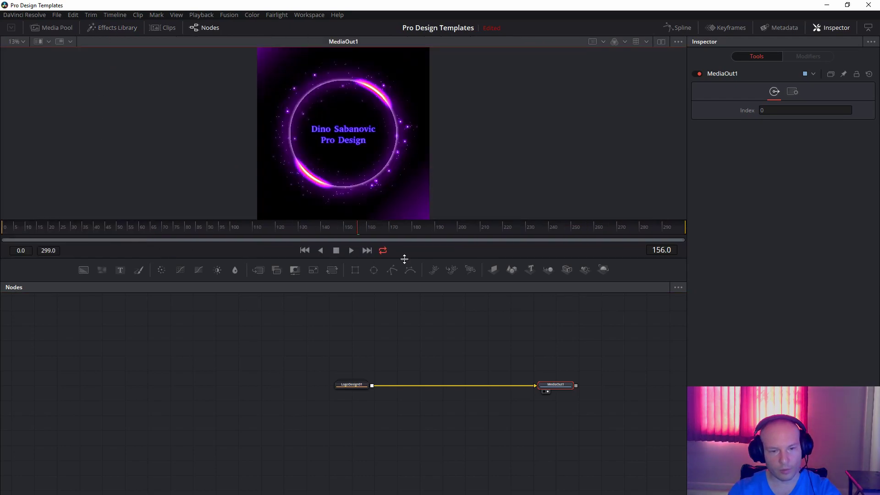
{"action": "left_click_drag", "start_coordinate": [433, 258], "coordinate": [436, 364]}
{"action": "left_click_drag", "start_coordinate": [449, 464], "coordinate": [457, 390]}
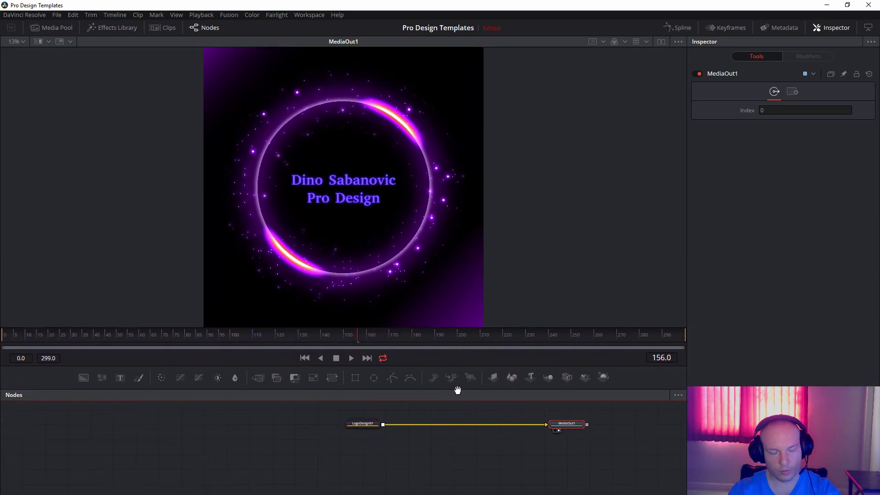
Ungroup the LogoDesign01 node
{"action": "right_click", "coordinate": [359, 418]}
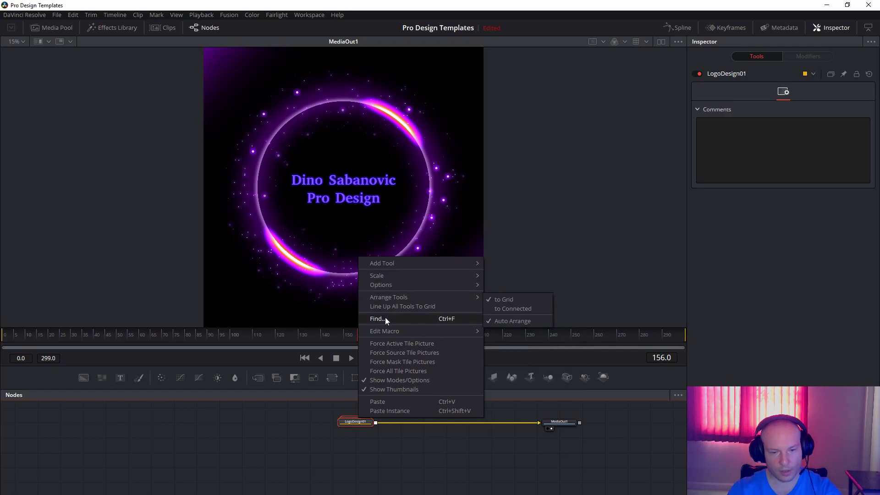
{"action": "left_click", "coordinate": [352, 421]}
{"action": "right_click", "coordinate": [353, 421]}
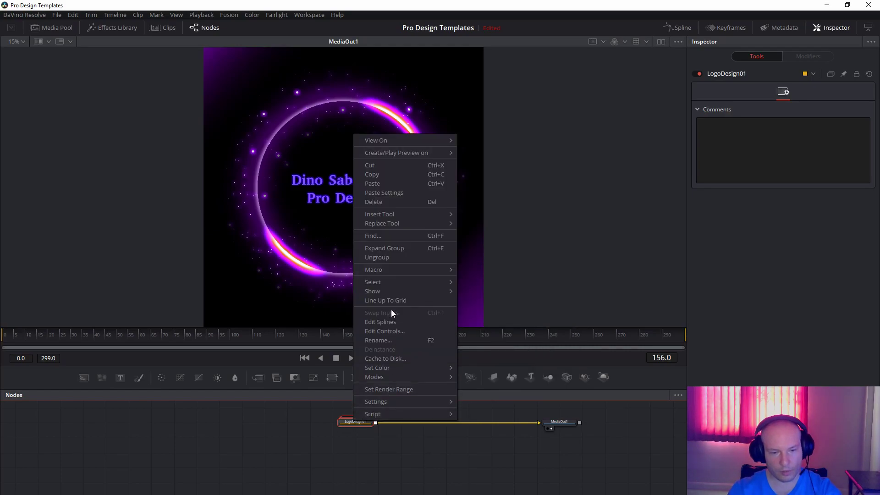
{"action": "left_click", "coordinate": [377, 260]}
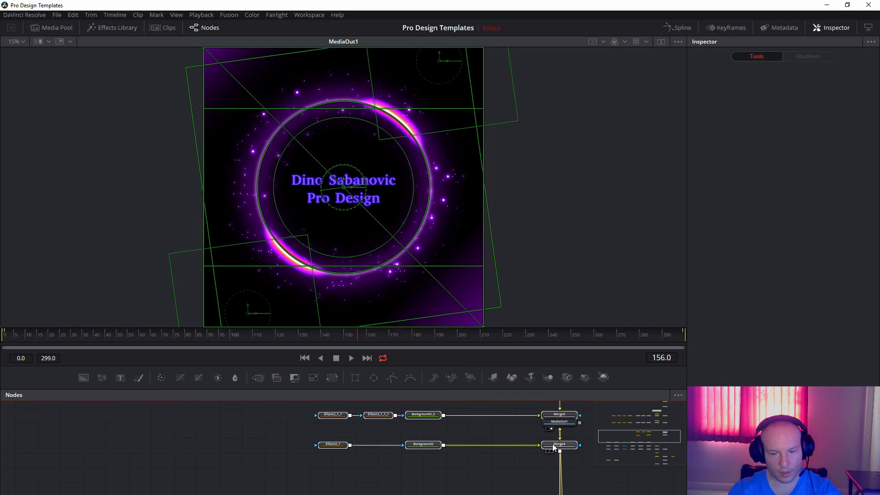
Select all the ungrouped nodes and enlarge the node graph area
{"action": "key", "text": "ctrl+a"}
{"action": "scroll", "coordinate": [462, 461], "scroll_direction": "down", "scroll_amount": 2}
{"action": "left_click_drag", "start_coordinate": [481, 367], "coordinate": [491, 238]}
{"action": "scroll", "coordinate": [358, 459], "scroll_direction": "up", "scroll_amount": 2}
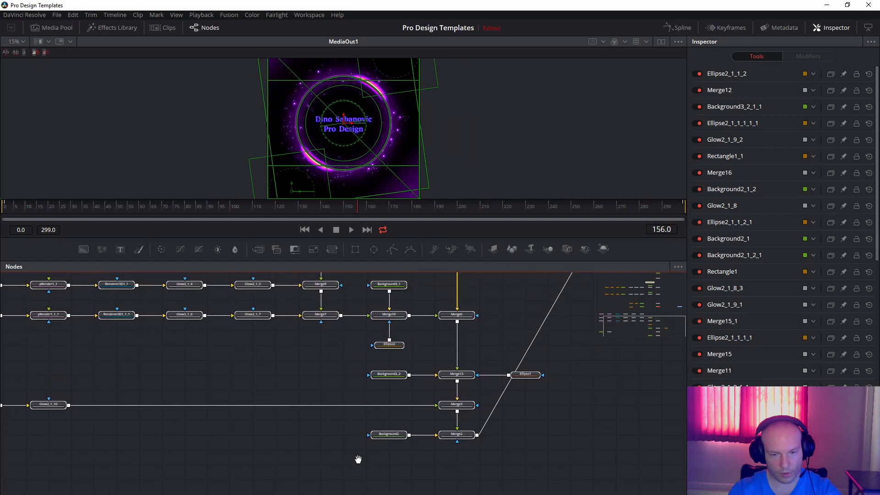
Examine the start of the node tree around Note1 and the settings of Background2_1 and Merge16
{"action": "left_click", "coordinate": [290, 411]}
{"action": "scroll", "coordinate": [549, 396], "scroll_direction": "up", "scroll_amount": 6}
{"action": "scroll", "coordinate": [438, 471], "scroll_direction": "up", "scroll_amount": 6}
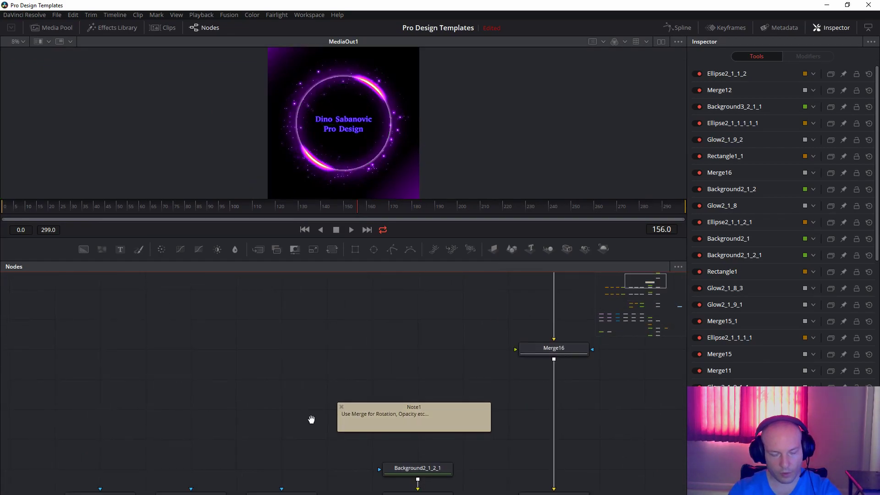
{"action": "scroll", "coordinate": [275, 419], "scroll_direction": "right", "scroll_amount": 3}
{"action": "scroll", "coordinate": [275, 419], "scroll_direction": "down", "scroll_amount": 1}
{"action": "scroll", "coordinate": [348, 354], "scroll_direction": "up", "scroll_amount": 2}
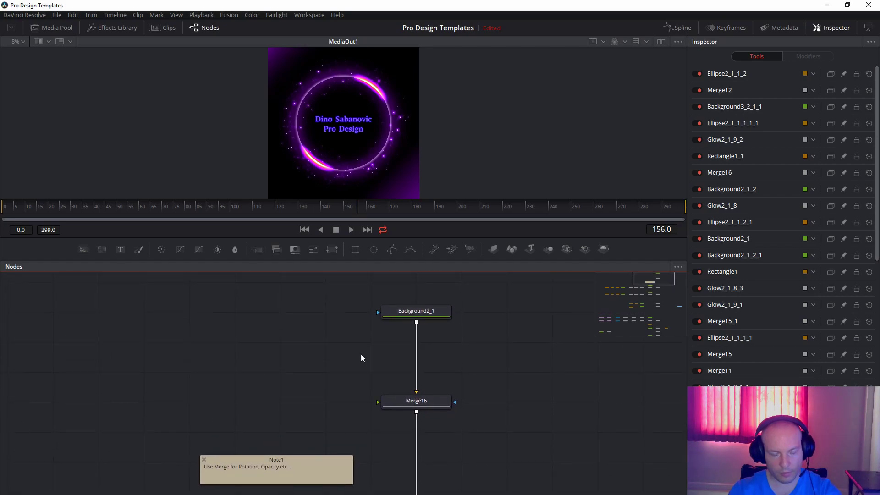
{"action": "left_click", "coordinate": [392, 310]}
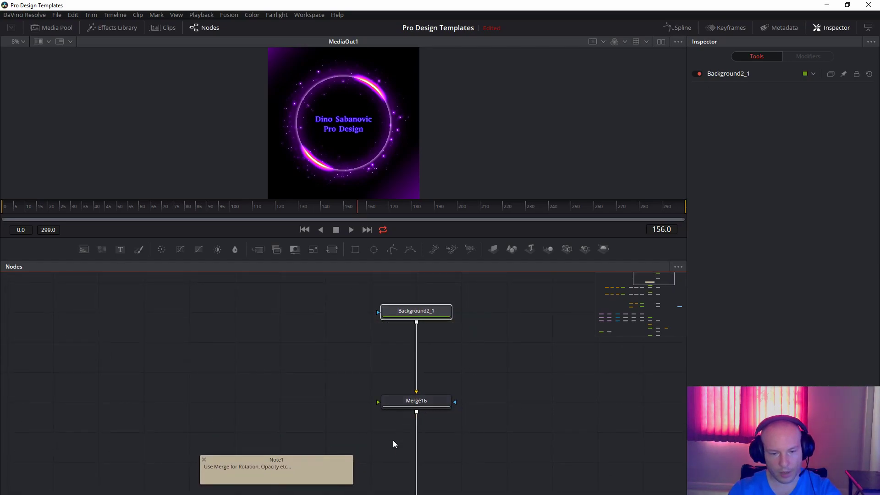
{"action": "scroll", "coordinate": [399, 433], "scroll_direction": "down", "scroll_amount": 2}
{"action": "scroll", "coordinate": [400, 433], "scroll_direction": "left", "scroll_amount": 1}
{"action": "left_click", "coordinate": [480, 312]}
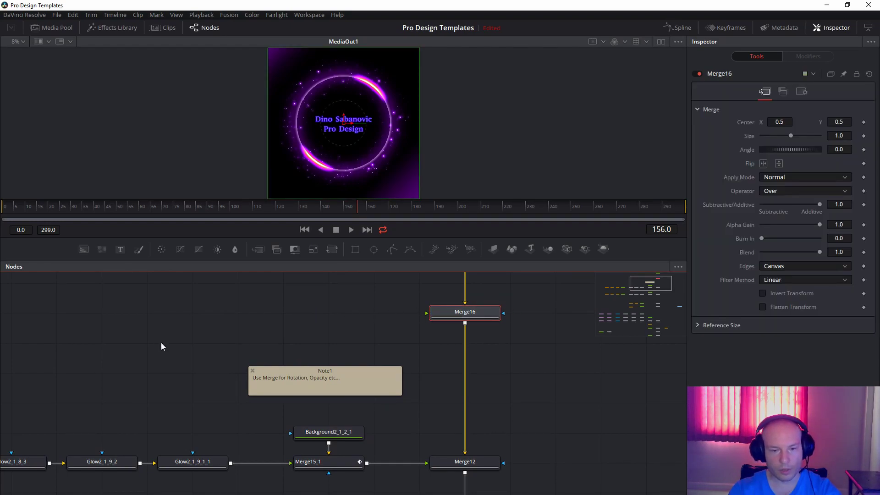
Select the two light-streak node rows, then disconnect Merge15 from Merge11 to isolate one streak
{"action": "left_click_drag", "start_coordinate": [487, 403], "coordinate": [593, 354]}
{"action": "scroll", "coordinate": [322, 360], "scroll_direction": "down", "scroll_amount": 4}
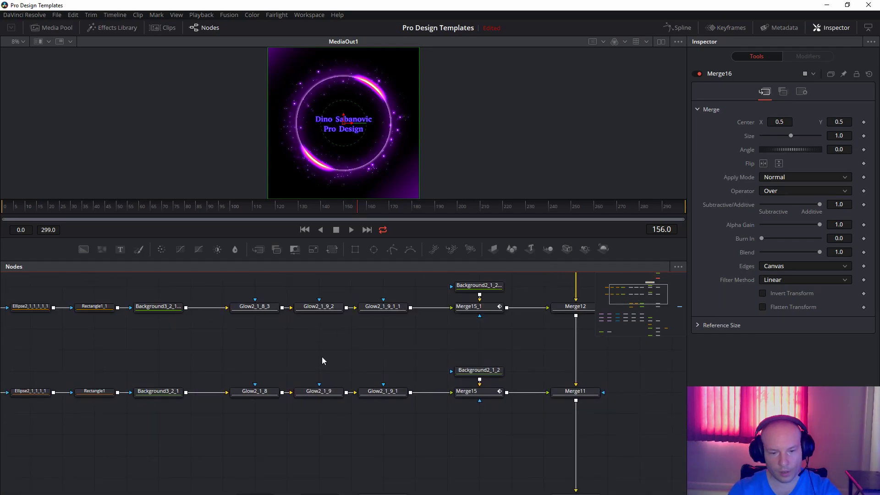
{"action": "left_click_drag", "start_coordinate": [44, 310], "coordinate": [444, 433]}
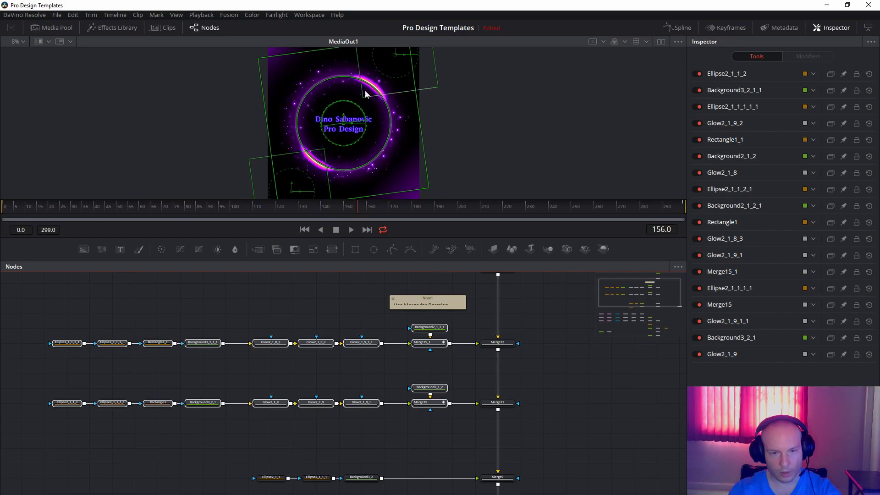
{"action": "left_click_drag", "start_coordinate": [470, 403], "coordinate": [350, 174]}
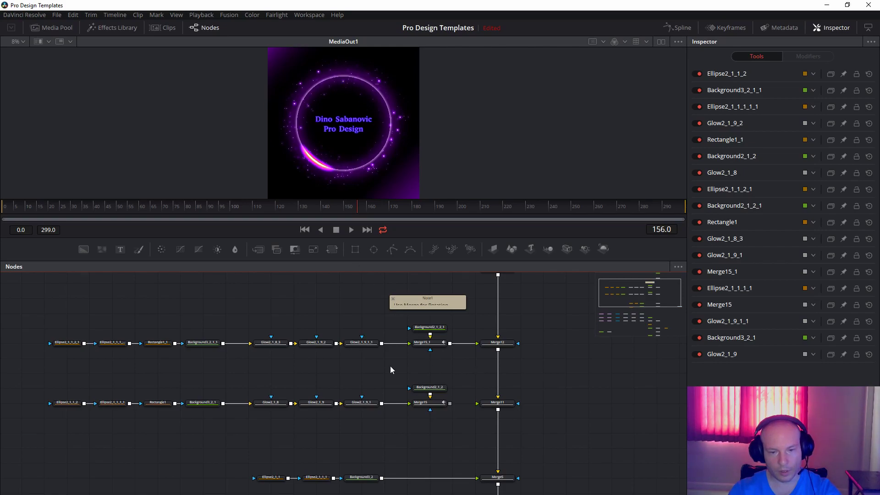
Examine the angle animation of Merge15_1 at frames 0, 95 and 299
{"action": "left_click", "coordinate": [430, 345]}
{"action": "scroll", "coordinate": [434, 353], "scroll_direction": "up", "scroll_amount": 4}
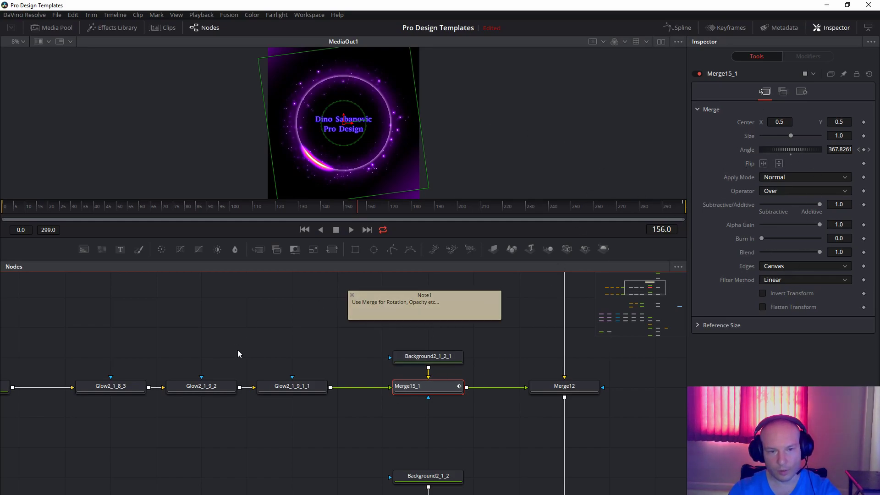
{"action": "left_click_drag", "start_coordinate": [237, 351], "coordinate": [275, 332]}
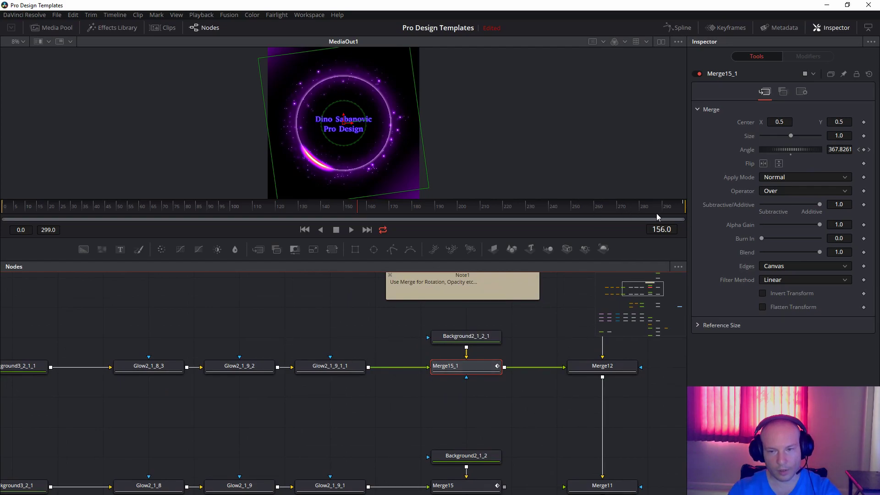
{"action": "left_click", "coordinate": [2, 208]}
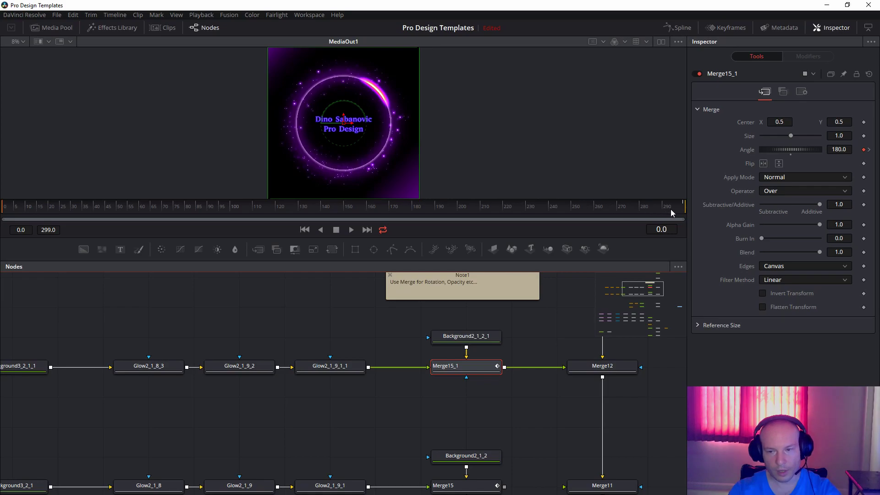
{"action": "left_click_drag", "start_coordinate": [7, 213], "coordinate": [219, 210]}
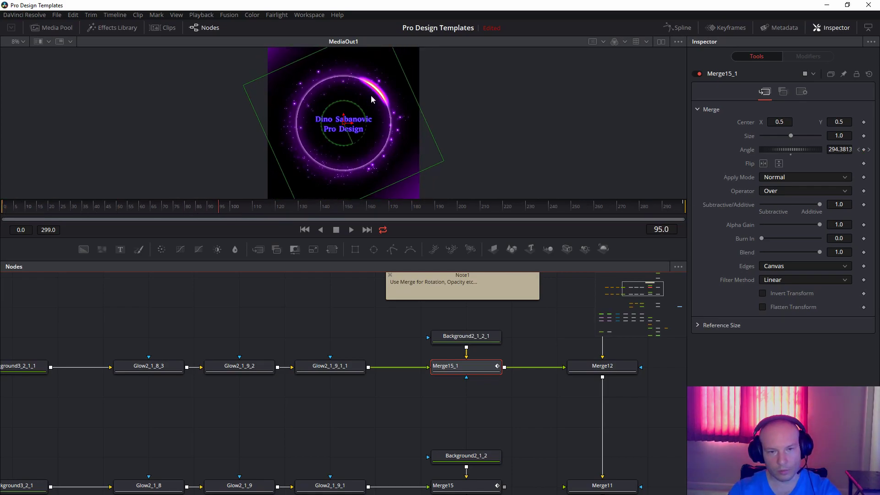
{"action": "left_click", "coordinate": [683, 211]}
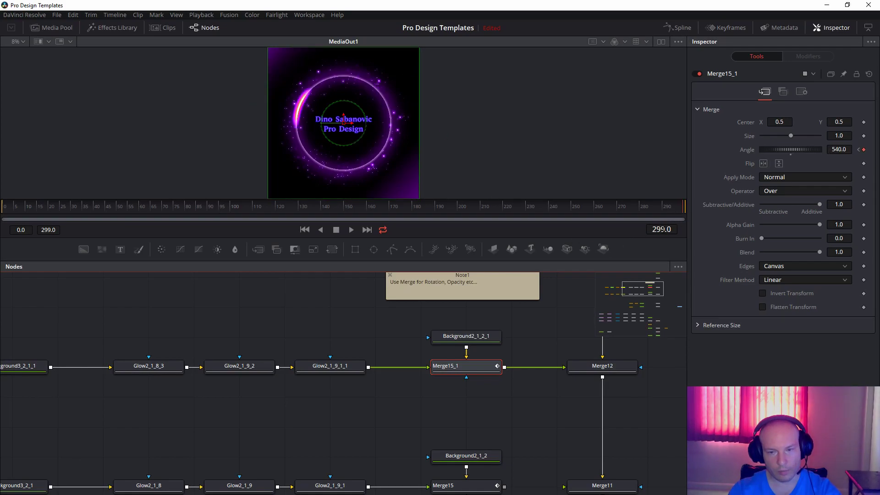
Reconnect Merge15 to Merge11 and select Merge15
{"action": "left_click_drag", "start_coordinate": [517, 433], "coordinate": [453, 389]}
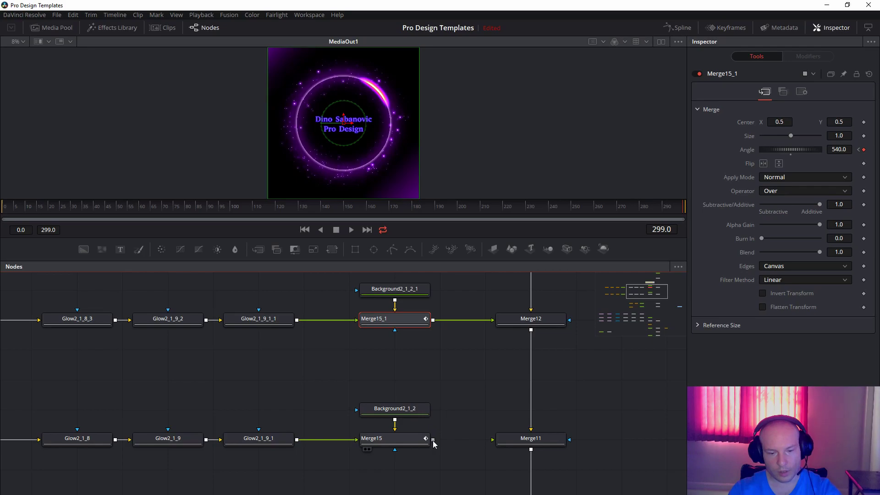
{"action": "left_click_drag", "start_coordinate": [287, 421], "coordinate": [432, 402]}
{"action": "left_click", "coordinate": [517, 419]}
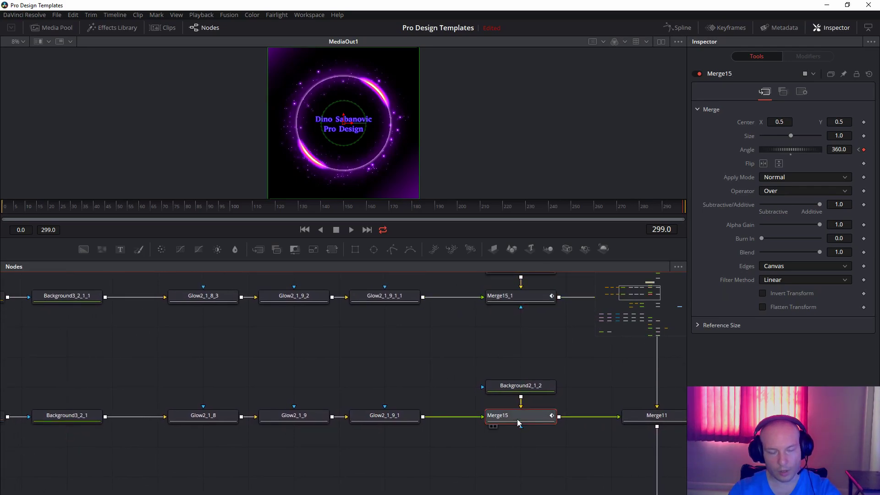
Inspect the mask settings of Ellipse2_1_1_2_1, Ellipse2_1_1_1_1_1 and Rectangle1_1
{"action": "left_click_drag", "start_coordinate": [193, 387], "coordinate": [407, 389]}
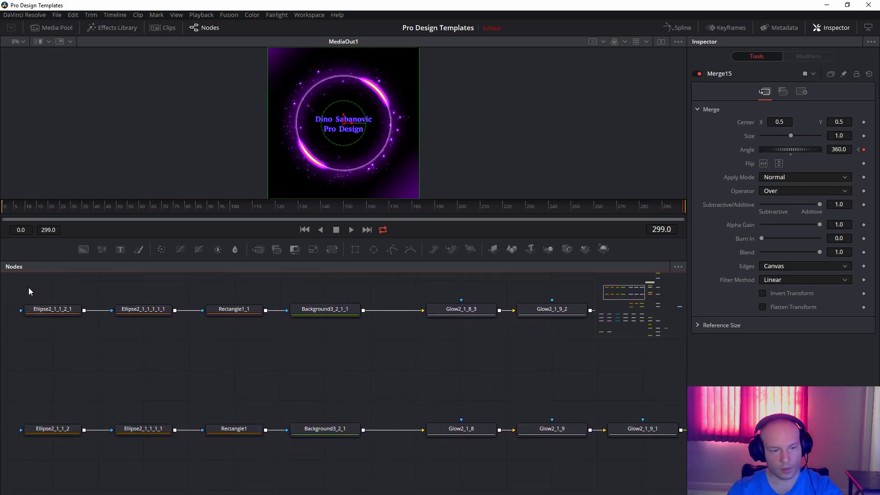
{"action": "left_click", "coordinate": [51, 313]}
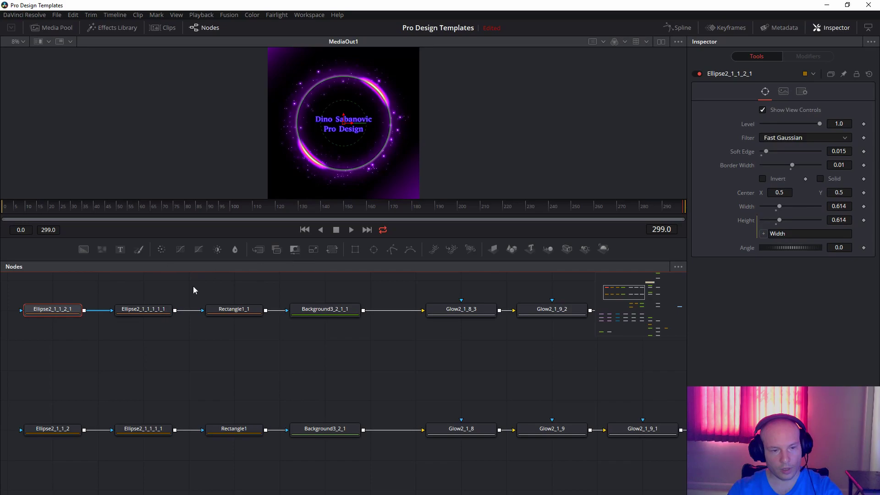
{"action": "left_click", "coordinate": [140, 312]}
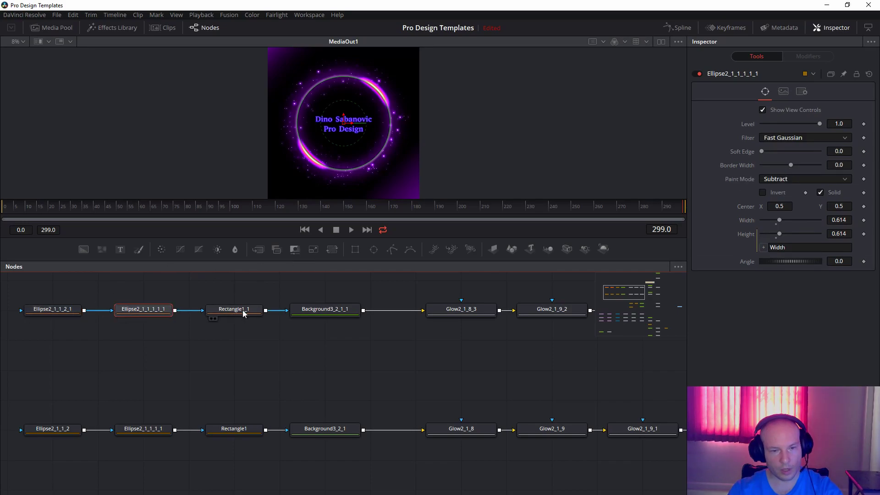
{"action": "left_click", "coordinate": [237, 313]}
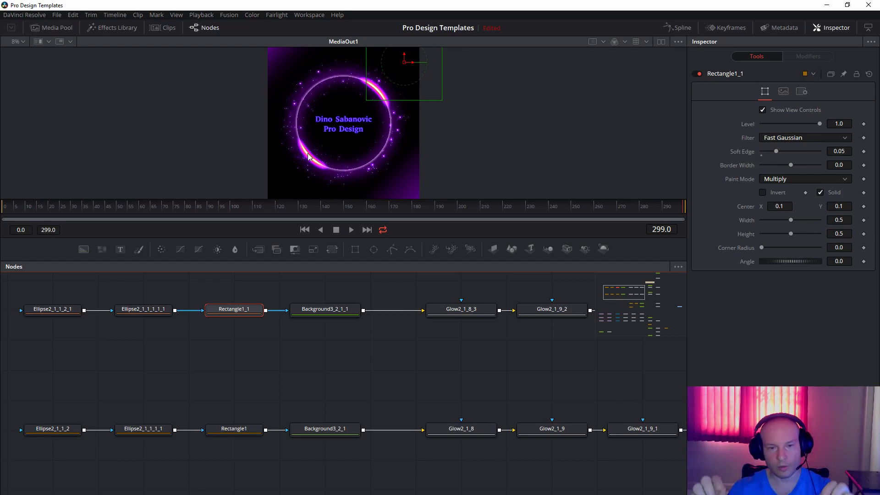
Disable the Glow2_1_9_1_1 and Glow2_1_9_2 nodes in the first streak's row
{"action": "scroll", "coordinate": [491, 359], "scroll_direction": "right", "scroll_amount": 5}
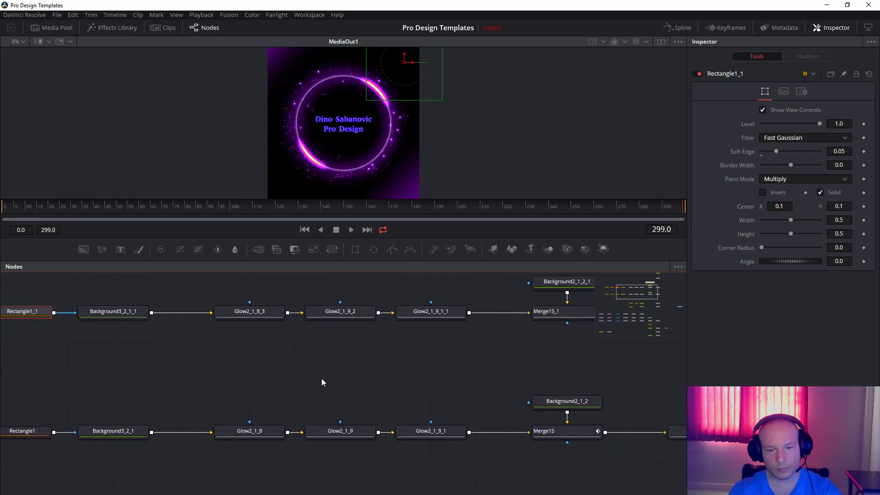
{"action": "scroll", "coordinate": [442, 393], "scroll_direction": "up", "scroll_amount": 1}
{"action": "left_click", "coordinate": [431, 331]}
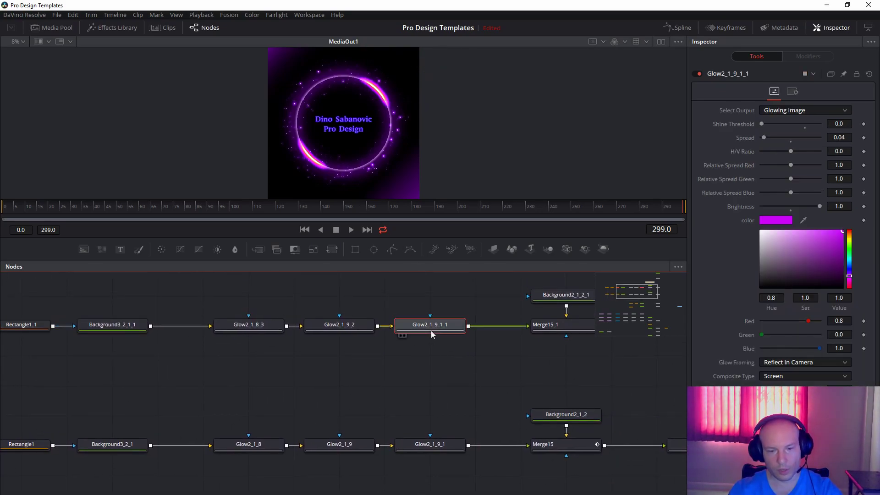
{"action": "left_click", "coordinate": [700, 76]}
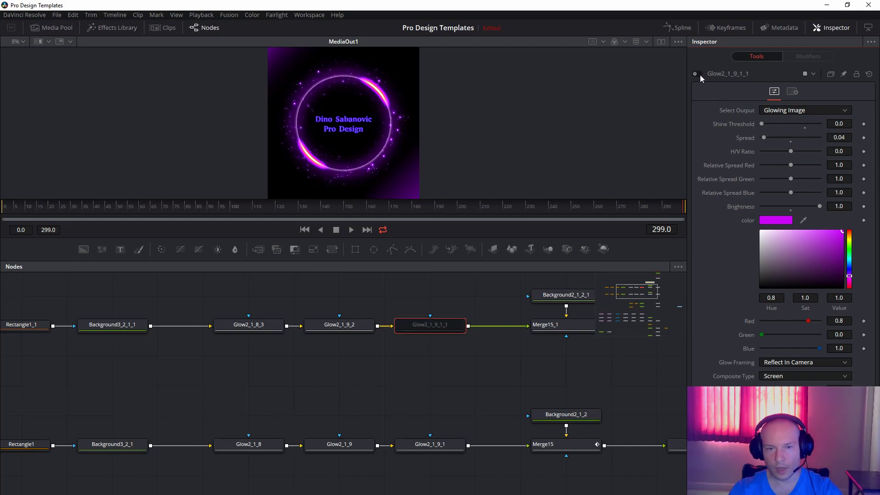
{"action": "left_click", "coordinate": [340, 323]}
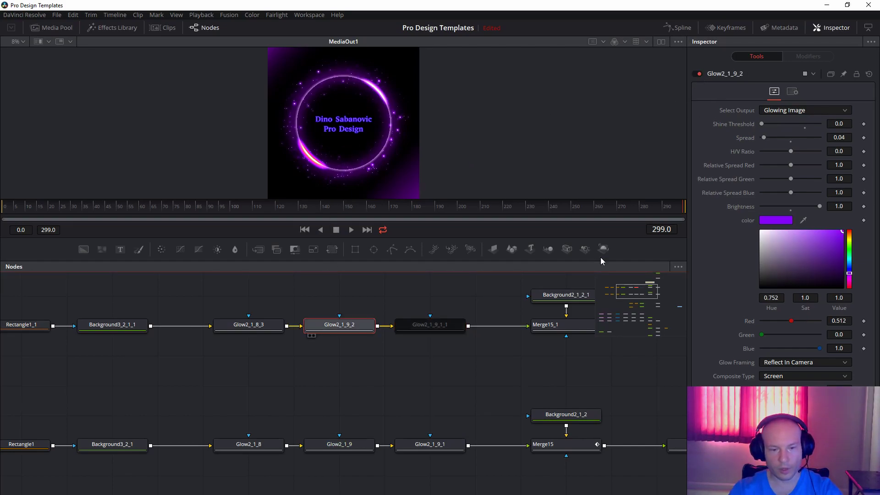
{"action": "left_click", "coordinate": [695, 74]}
{"action": "left_click", "coordinate": [335, 293]}
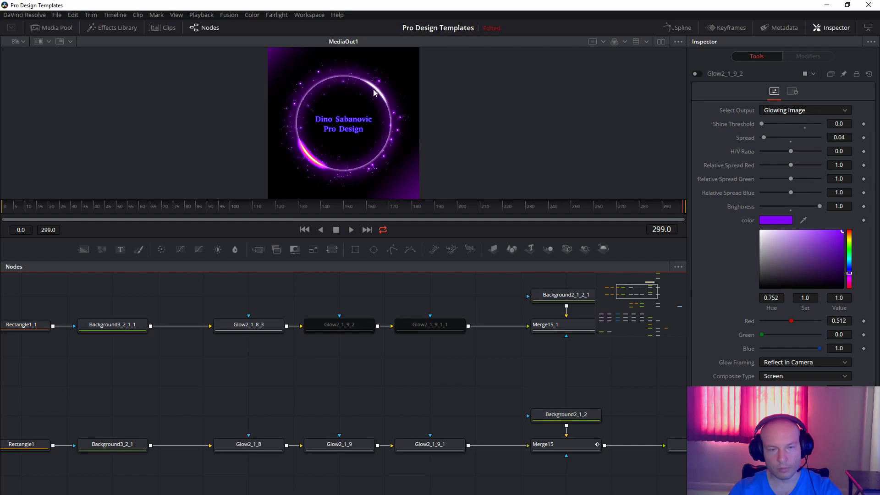
Compare close up the streak with disabled glows and the opposite fully glowing streak in the viewer
{"action": "scroll", "coordinate": [373, 93], "scroll_direction": "up", "scroll_amount": 6}
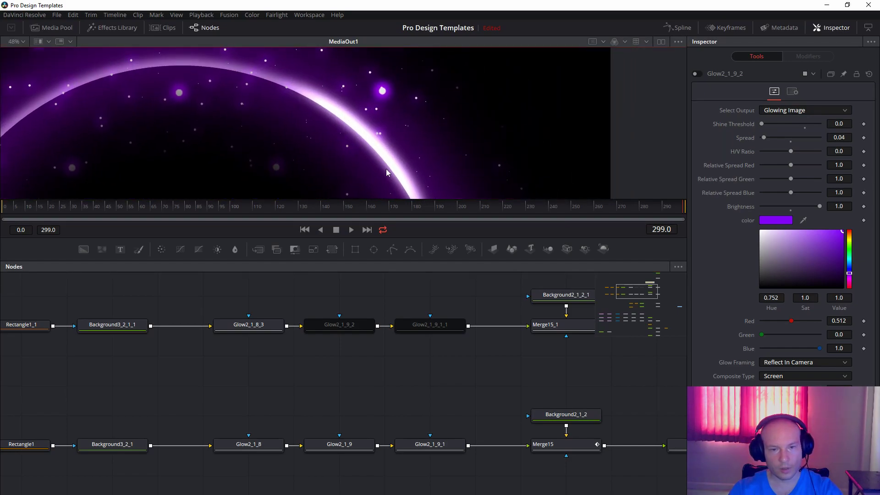
{"action": "left_click_drag", "start_coordinate": [371, 147], "coordinate": [391, 141]}
{"action": "left_click_drag", "start_coordinate": [288, 175], "coordinate": [370, 58]}
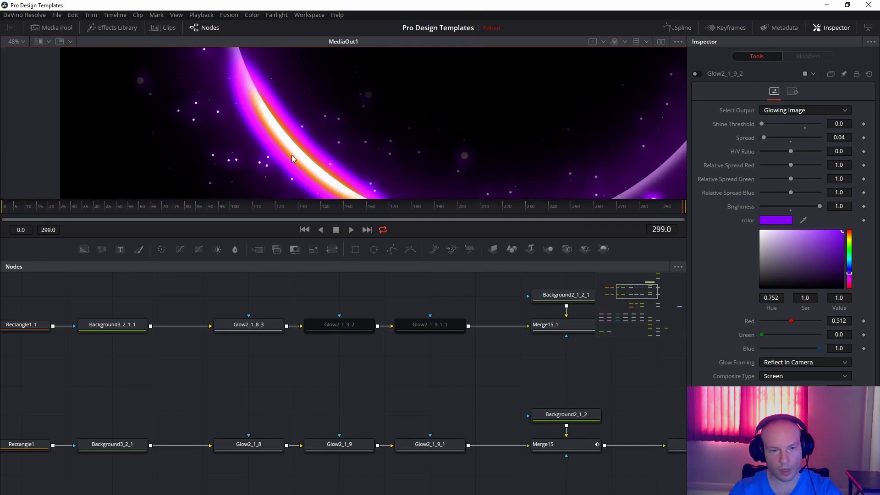
Re-enable the Glow2_1_9_2 and Glow2_1_9_1_1 nodes in the first streak's row
{"action": "left_click", "coordinate": [337, 326]}
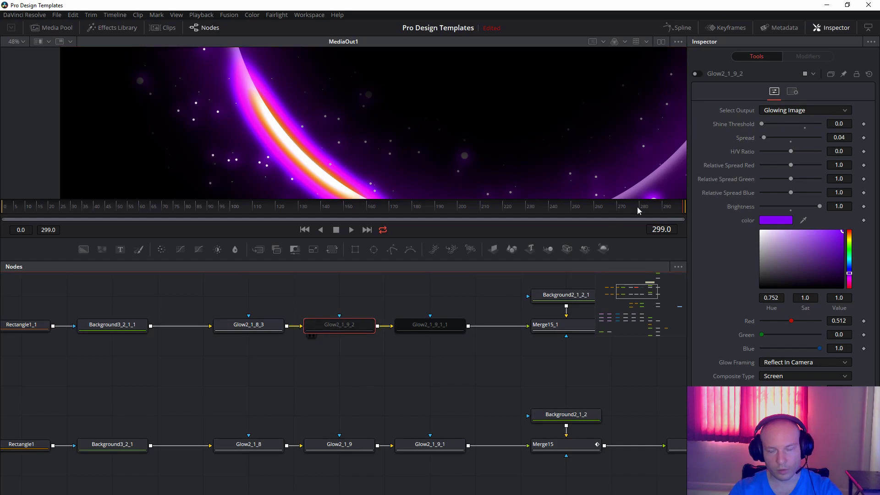
{"action": "left_click", "coordinate": [428, 325]}
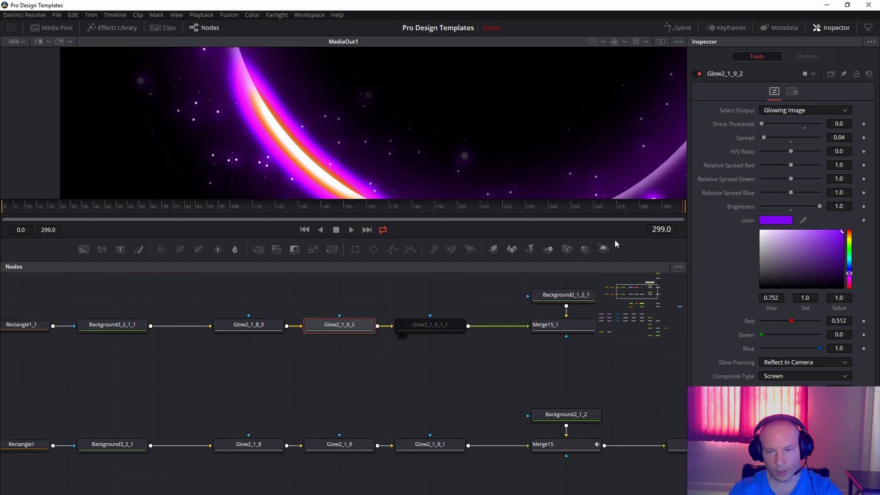
{"action": "left_click", "coordinate": [695, 73]}
{"action": "scroll", "coordinate": [498, 345], "scroll_direction": "down", "scroll_amount": 5}
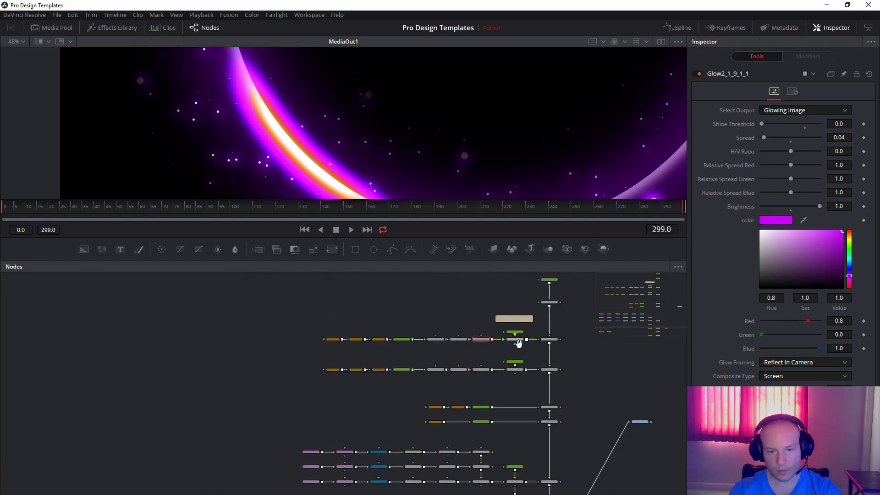
{"action": "scroll", "coordinate": [489, 130], "scroll_direction": "down", "scroll_amount": 4}
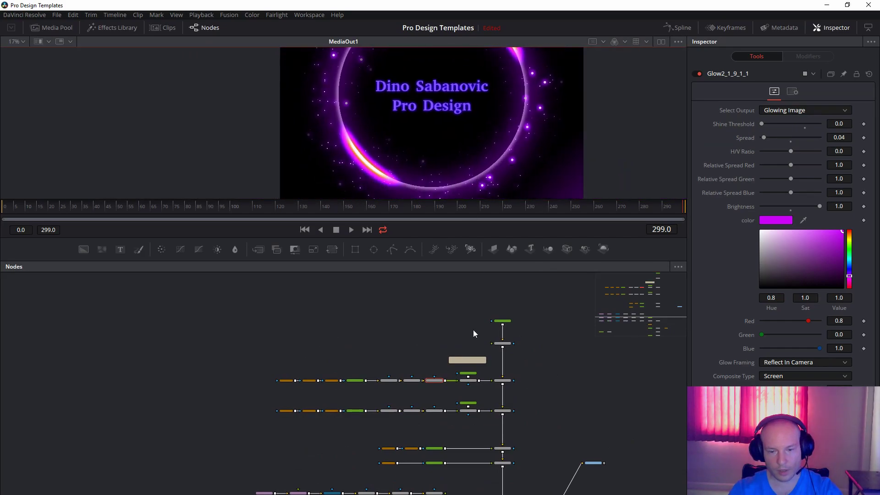
Temporarily disconnect Background3_2 from Merge5 and Background3 from Merge4, restoring each connection after checking its effect on the ring
{"action": "left_click_drag", "start_coordinate": [545, 370], "coordinate": [558, 282]}
{"action": "scroll", "coordinate": [439, 329], "scroll_direction": "up", "scroll_amount": 4}
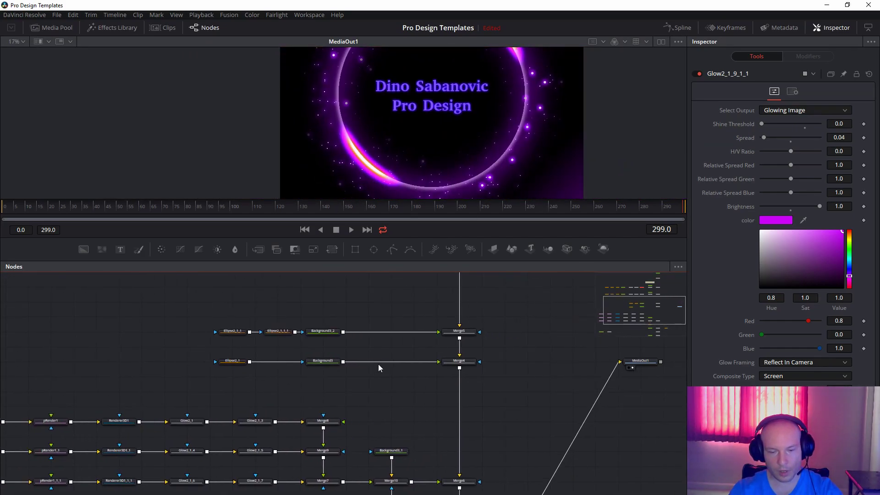
{"action": "left_click_drag", "start_coordinate": [393, 133], "coordinate": [353, 166]}
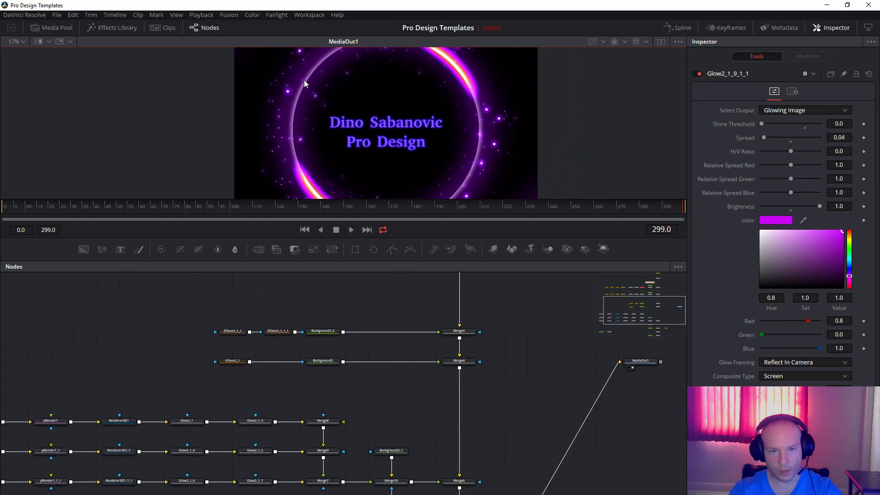
{"action": "left_click_drag", "start_coordinate": [435, 332], "coordinate": [433, 340]}
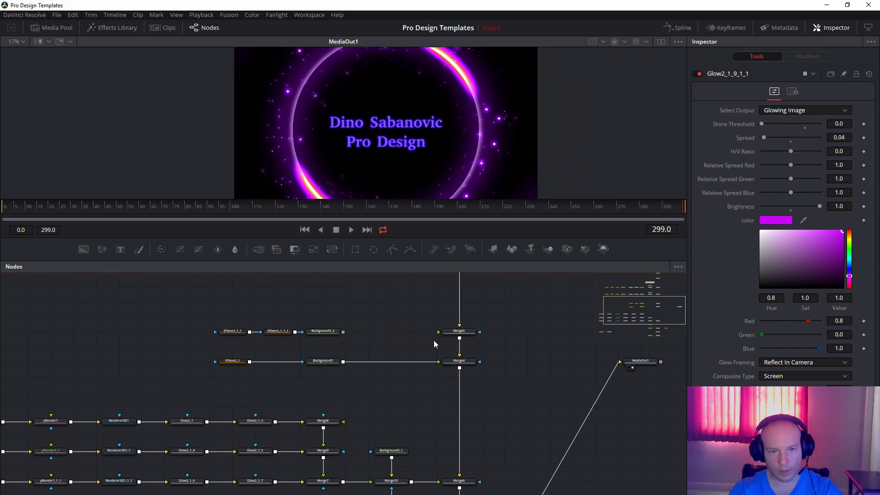
{"action": "key", "text": "ctrl+z"}
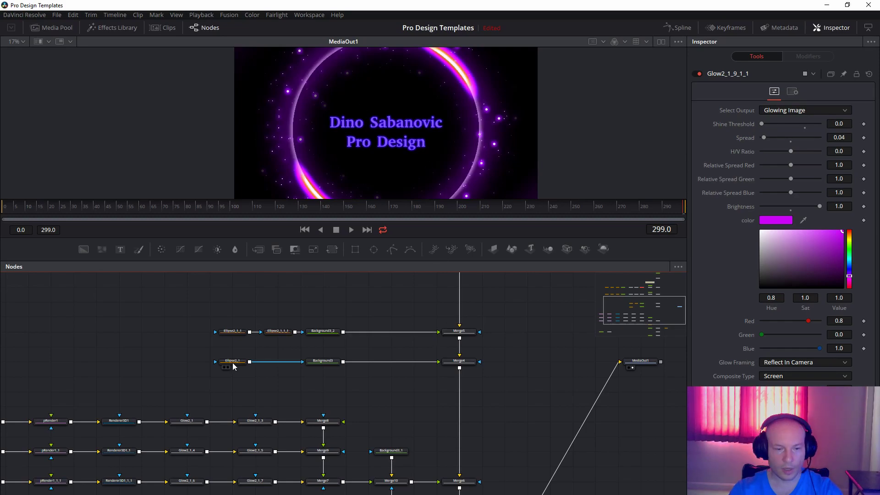
{"action": "left_click_drag", "start_coordinate": [439, 362], "coordinate": [430, 375]}
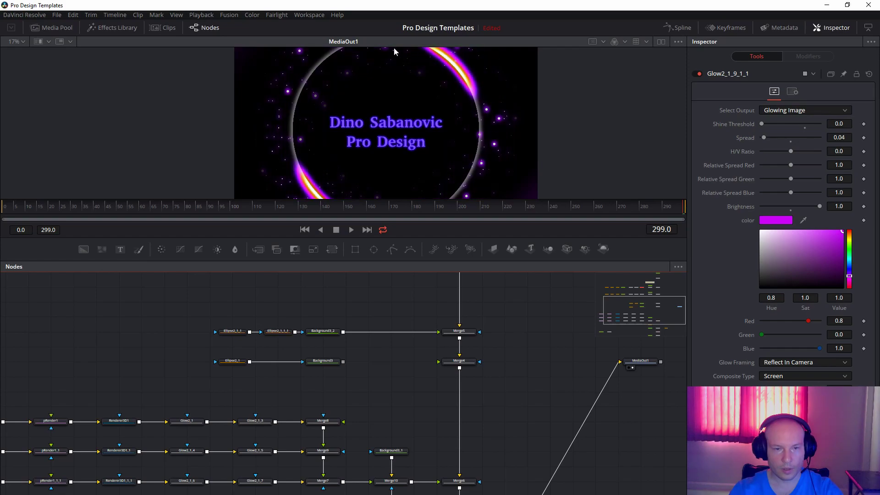
{"action": "key", "text": "ctrl+z"}
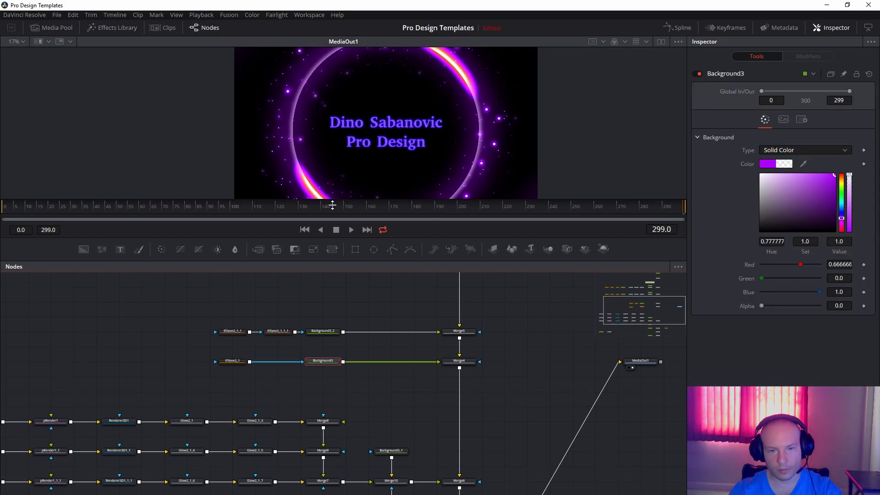
Select Merge6 and disconnect the Glow2_1_3 and Glow2_1_5 particle rows from Merge8 and Merge9
{"action": "left_click_drag", "start_coordinate": [364, 435], "coordinate": [491, 320]}
{"action": "left_click", "coordinate": [556, 381]}
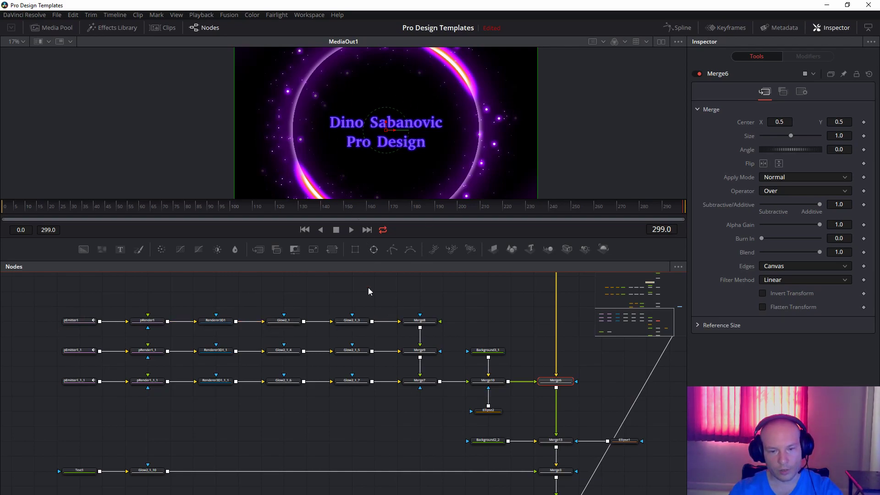
{"action": "scroll", "coordinate": [372, 429], "scroll_direction": "up", "scroll_amount": 1}
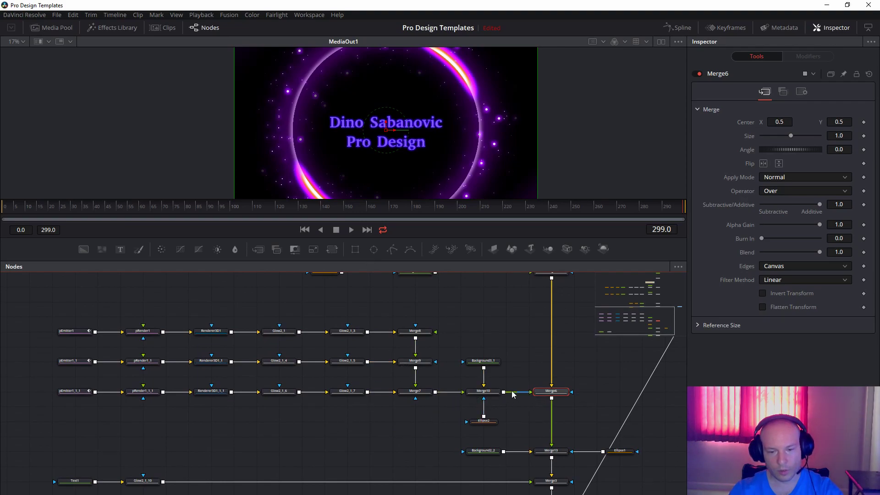
{"action": "left_click_drag", "start_coordinate": [394, 331], "coordinate": [388, 366]}
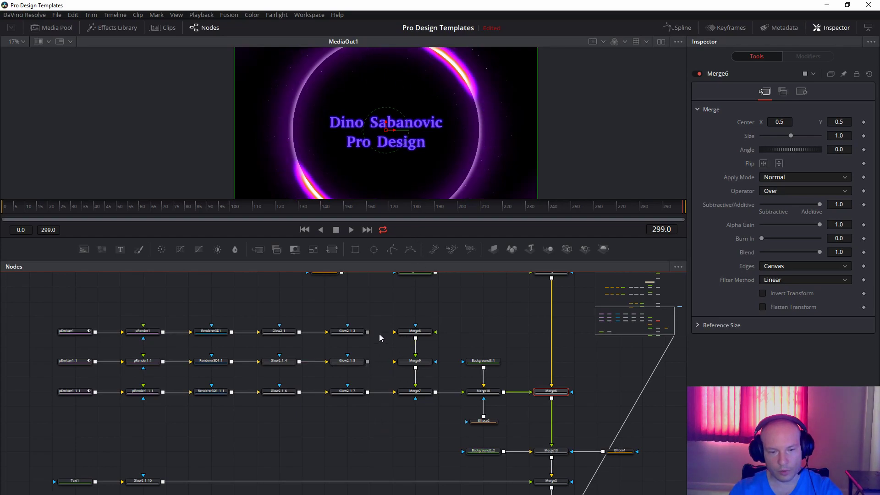
Isolate the first particle row by detaching Glow2_1_7 and routing Glow2_1_3 into Merge7, and restore all three rows' original connections
{"action": "left_click_drag", "start_coordinate": [368, 331], "coordinate": [394, 331]}
{"action": "left_click_drag", "start_coordinate": [396, 394], "coordinate": [375, 415]}
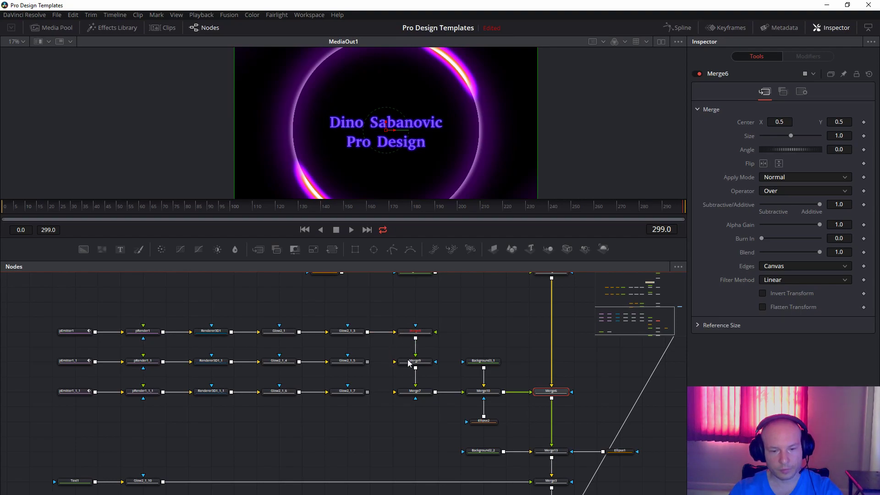
{"action": "left_click_drag", "start_coordinate": [394, 332], "coordinate": [396, 394]}
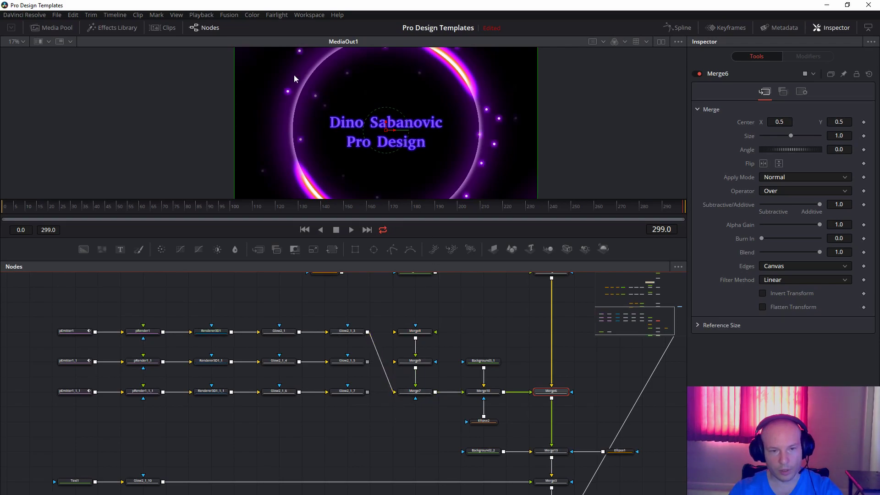
{"action": "left_click_drag", "start_coordinate": [391, 387], "coordinate": [369, 352]}
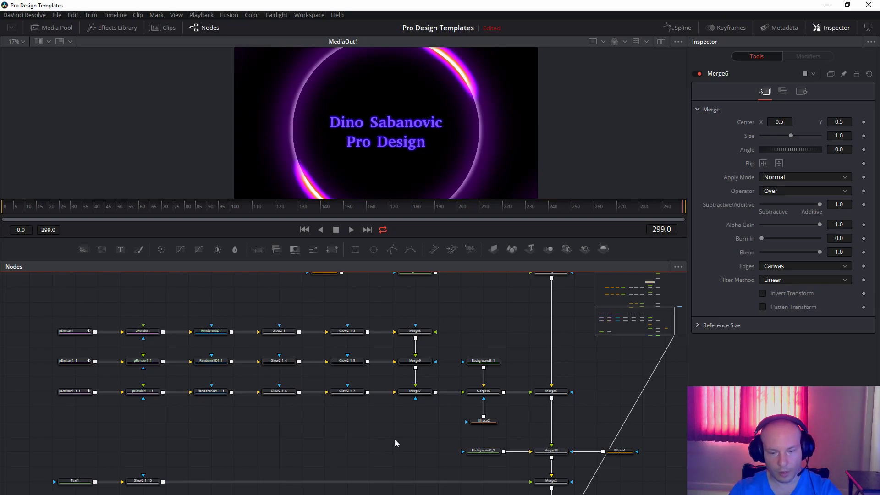
Turn the Ellipse1 mask on Merge13 off and back on to compare the particles inside the ring
{"action": "left_click_drag", "start_coordinate": [397, 443], "coordinate": [358, 327]}
{"action": "left_click_drag", "start_coordinate": [380, 394], "coordinate": [330, 418]}
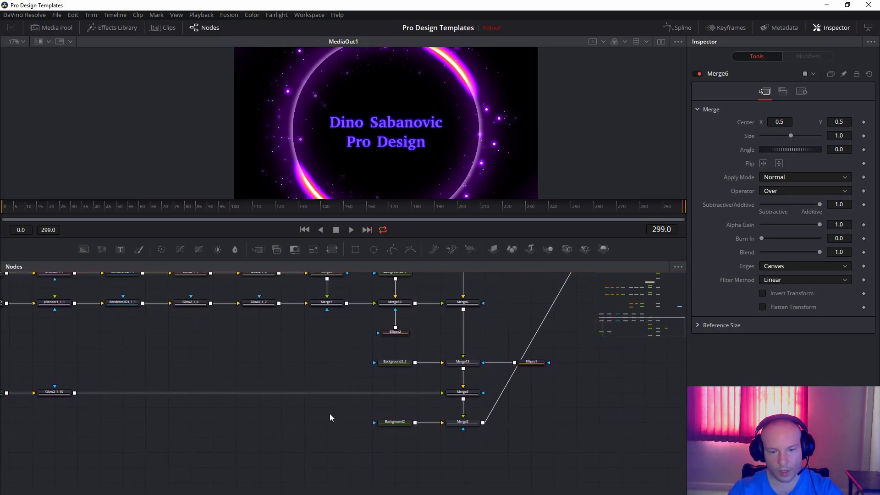
{"action": "scroll", "coordinate": [393, 375], "scroll_direction": "right", "scroll_amount": 3}
{"action": "left_click", "coordinate": [405, 375]}
{"action": "left_click", "coordinate": [470, 373]}
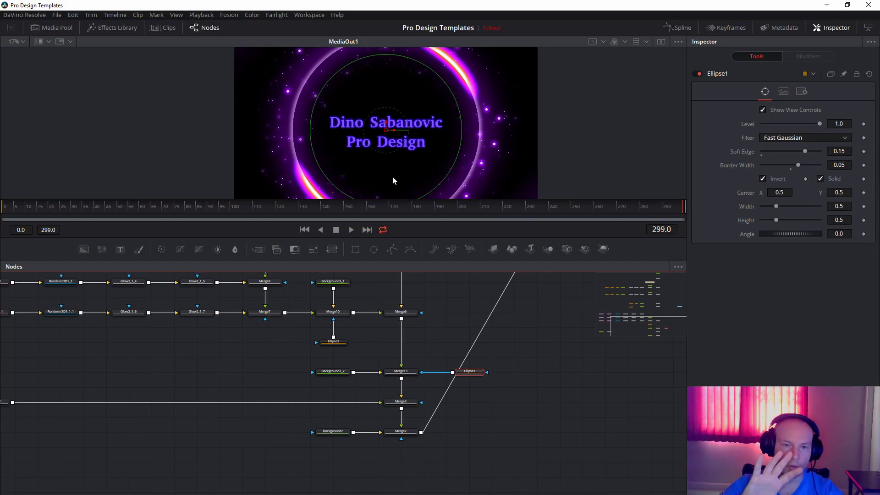
{"action": "left_click", "coordinate": [699, 74]}
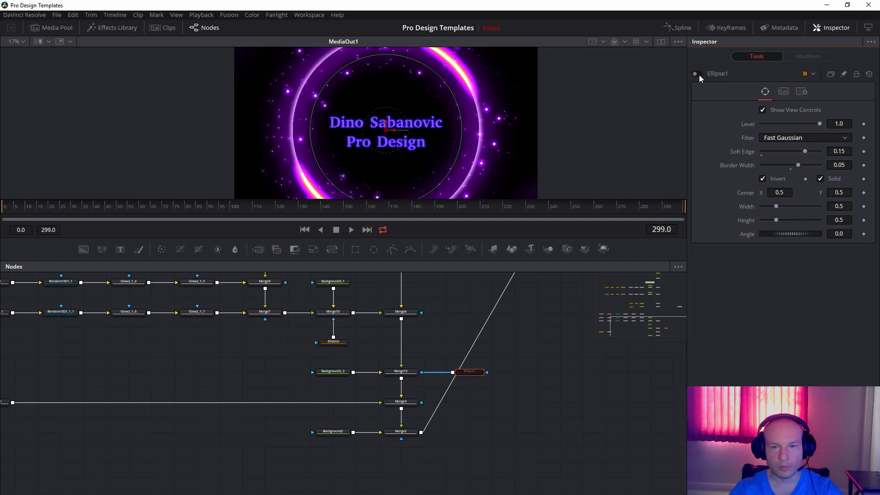
{"action": "left_click", "coordinate": [697, 73]}
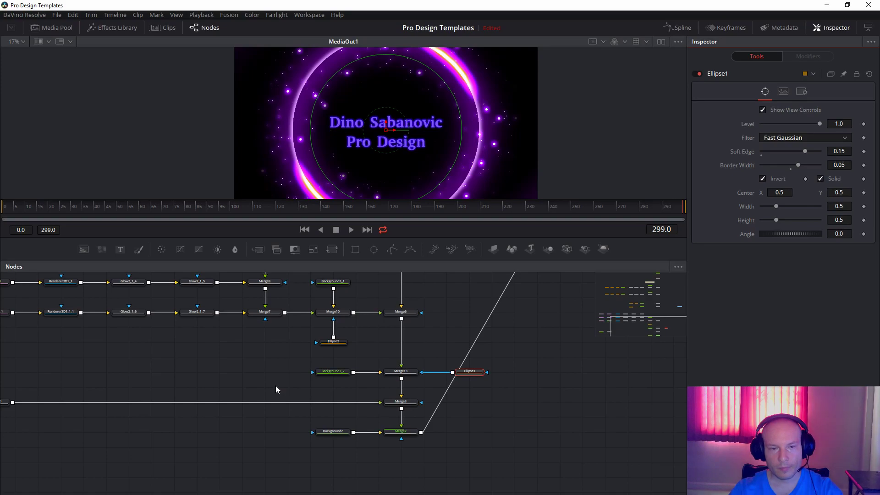
Inspect the Text1 node's font choices and styled text for the logo title
{"action": "left_click_drag", "start_coordinate": [190, 395], "coordinate": [434, 375]}
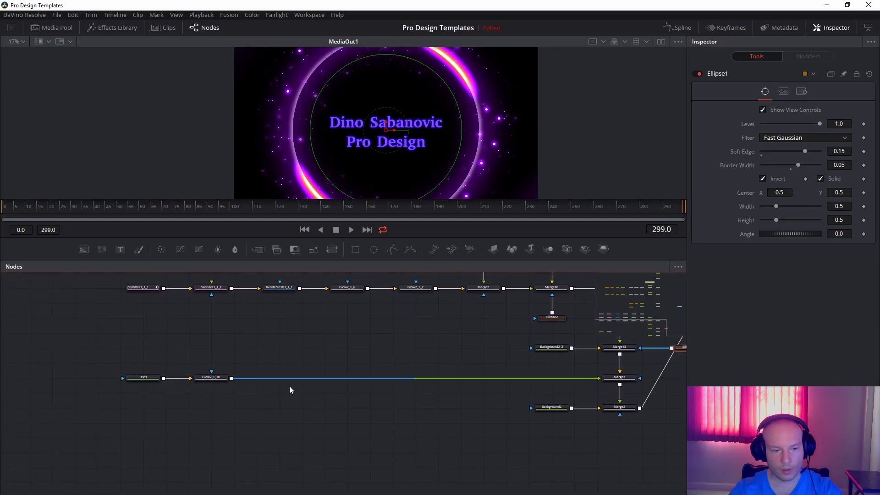
{"action": "left_click", "coordinate": [148, 380]}
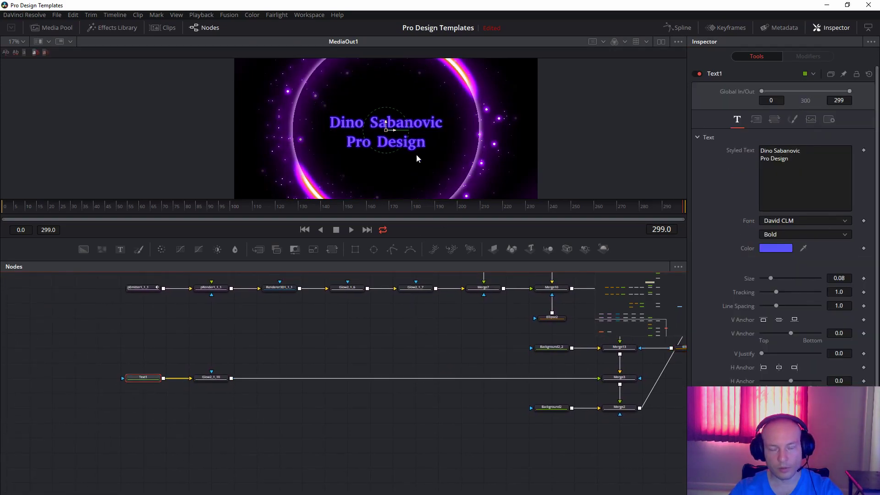
{"action": "left_click", "coordinate": [794, 222]}
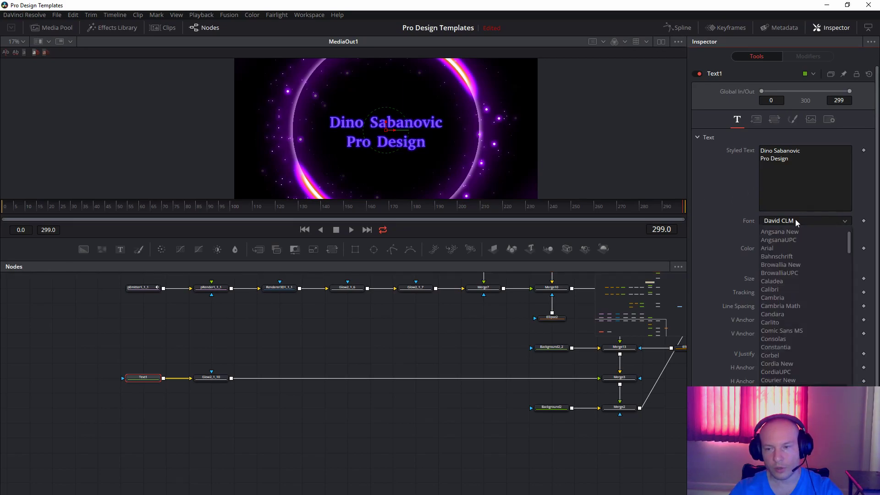
{"action": "left_click", "coordinate": [796, 152]}
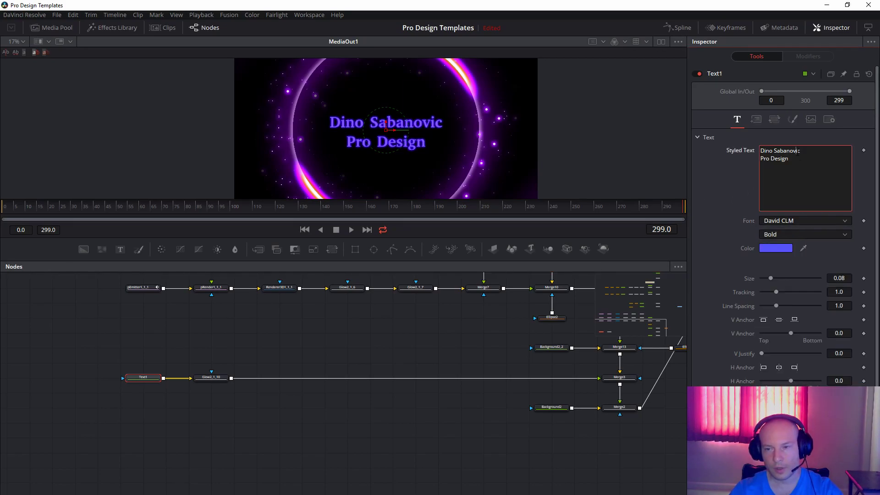
Select Background2 and examine its linear gradient in the image's opposite corners in the viewer
{"action": "scroll", "coordinate": [428, 439], "scroll_direction": "right", "scroll_amount": 5}
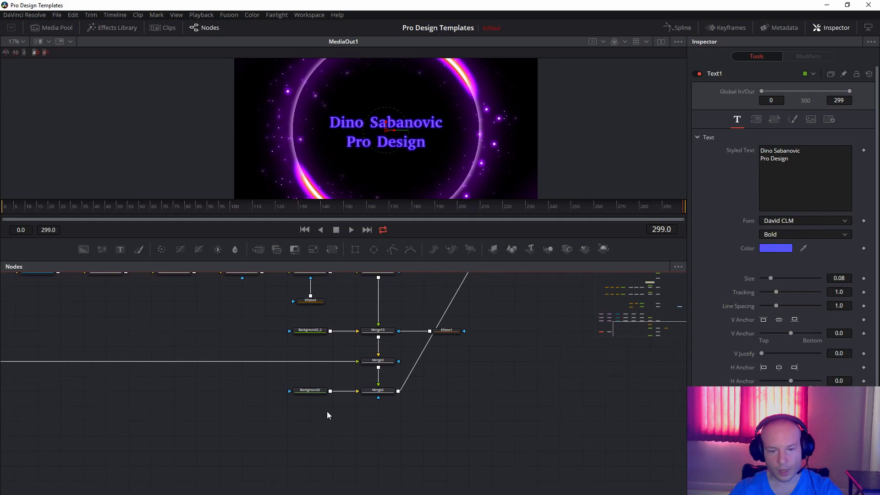
{"action": "left_click", "coordinate": [308, 391]}
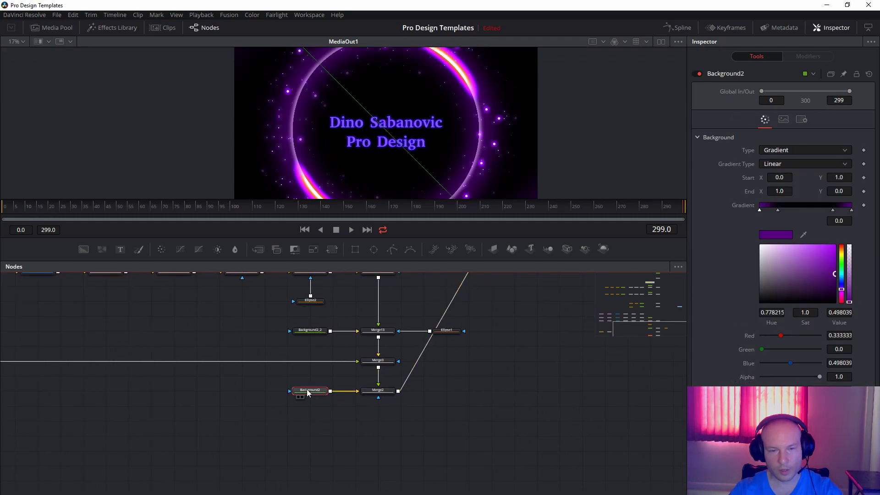
{"action": "left_click_drag", "start_coordinate": [499, 174], "coordinate": [500, 87]}
{"action": "left_click_drag", "start_coordinate": [589, 184], "coordinate": [575, 225]}
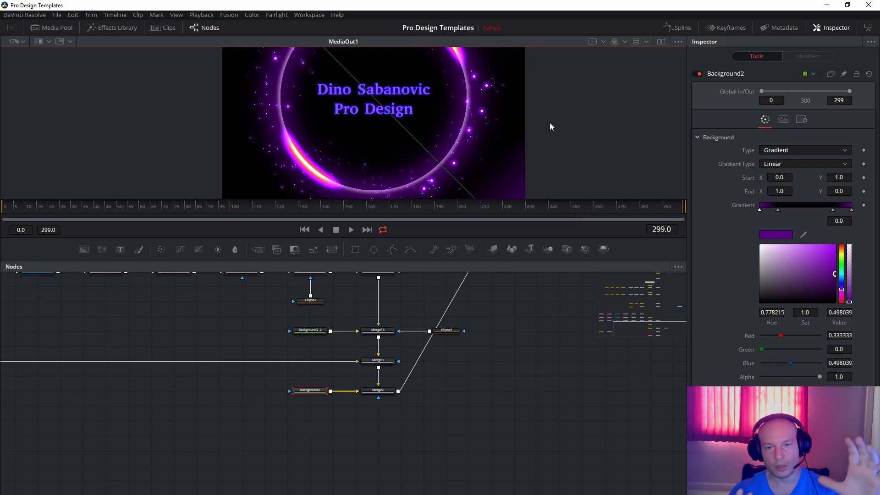
{"action": "left_click_drag", "start_coordinate": [428, 114], "coordinate": [430, 208]}
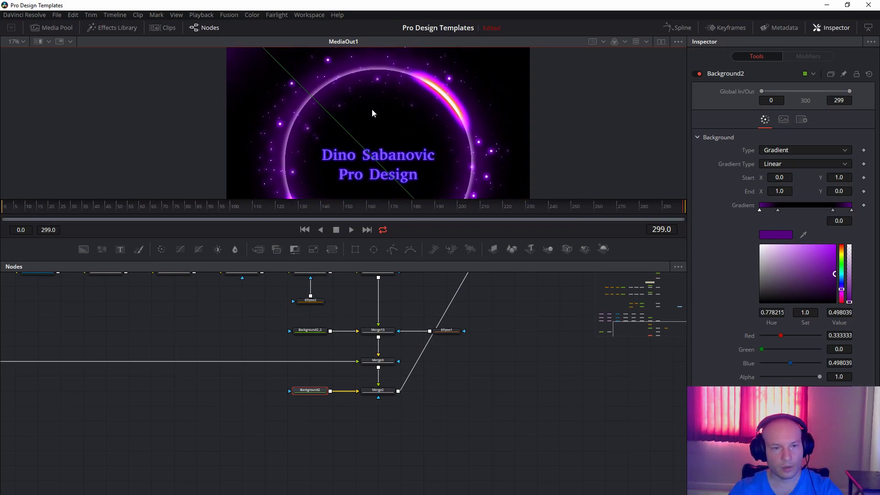
{"action": "left_click_drag", "start_coordinate": [374, 108], "coordinate": [379, 134]}
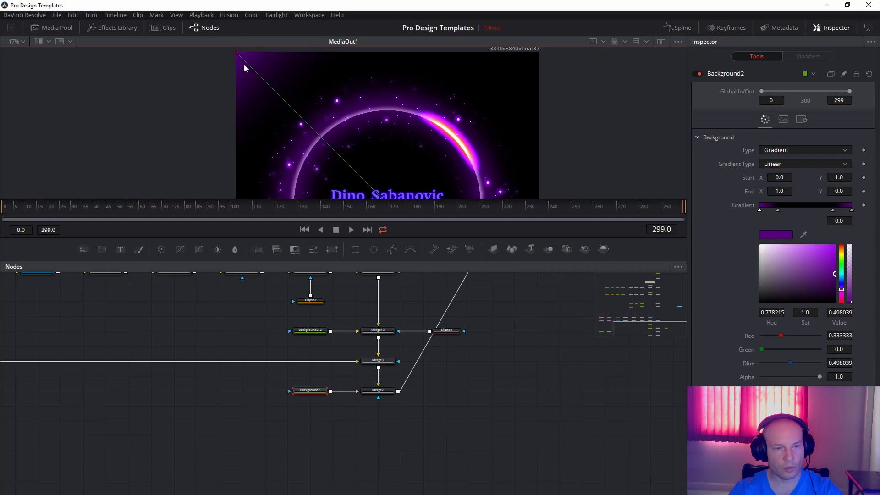
{"action": "left_click_drag", "start_coordinate": [347, 138], "coordinate": [333, 7]}
{"action": "left_click_drag", "start_coordinate": [512, 138], "coordinate": [465, 98]}
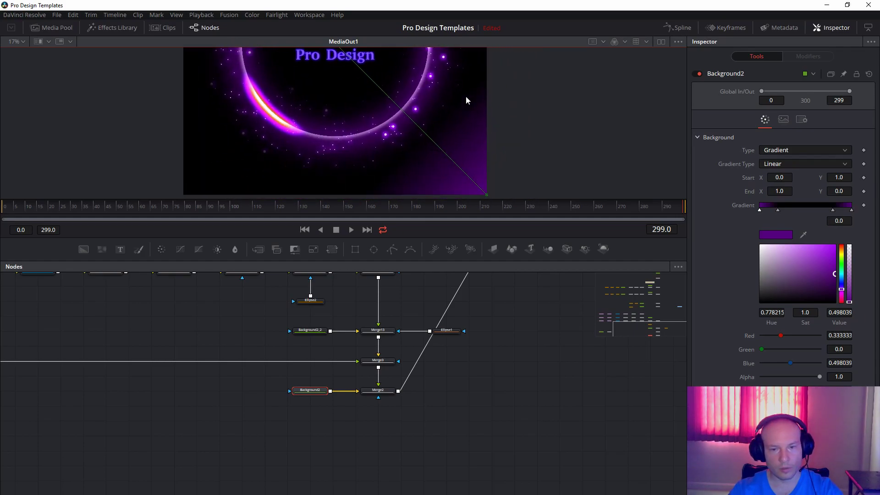
{"action": "left_click_drag", "start_coordinate": [428, 124], "coordinate": [483, 151]}
Follow the Merge2 output through the node graph to the MediaOut1 node
{"action": "left_click_drag", "start_coordinate": [567, 375], "coordinate": [354, 494]}
{"action": "left_click_drag", "start_coordinate": [469, 330], "coordinate": [437, 291]}
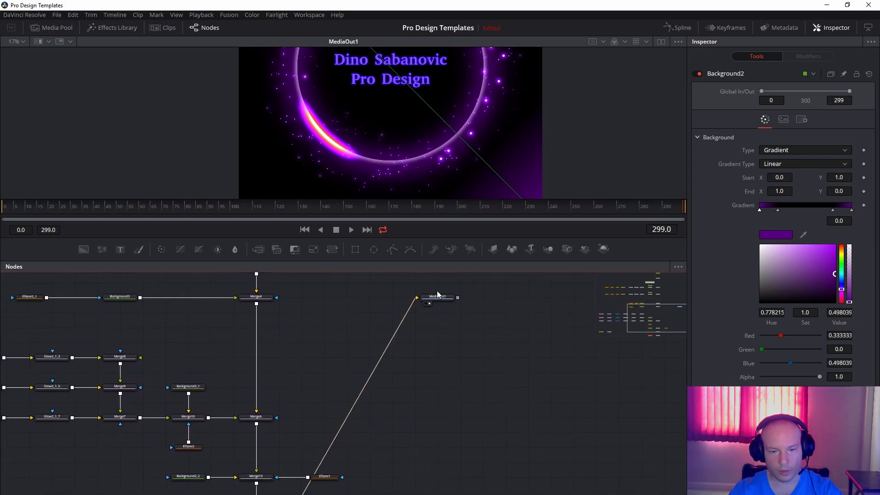